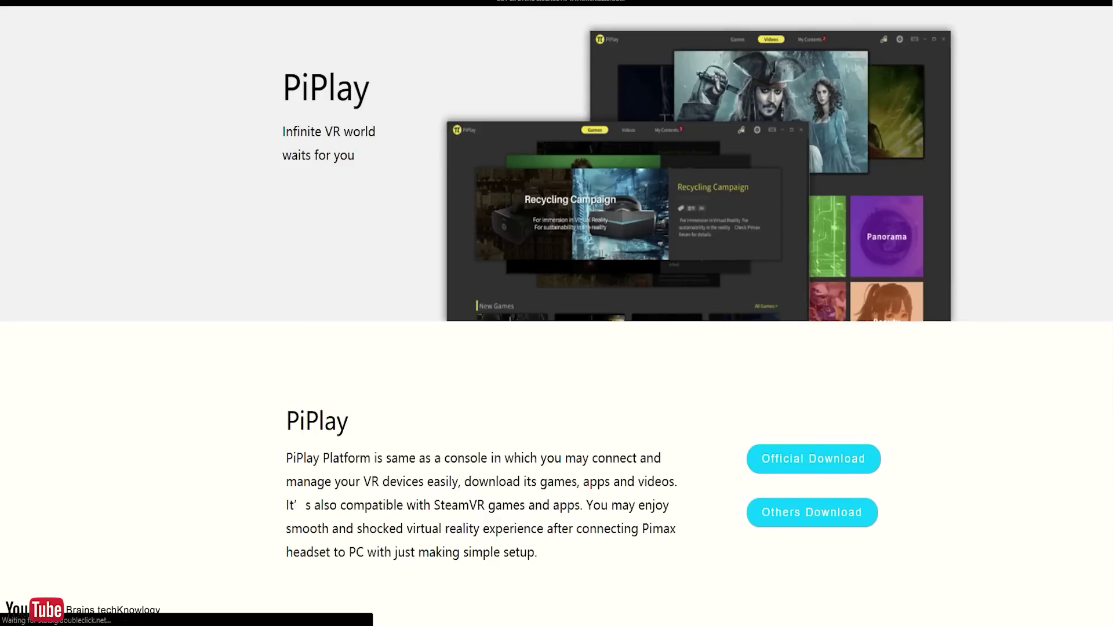
{"action": "scroll", "coordinate": [617, 435], "scroll_direction": "down", "scroll_amount": 10}
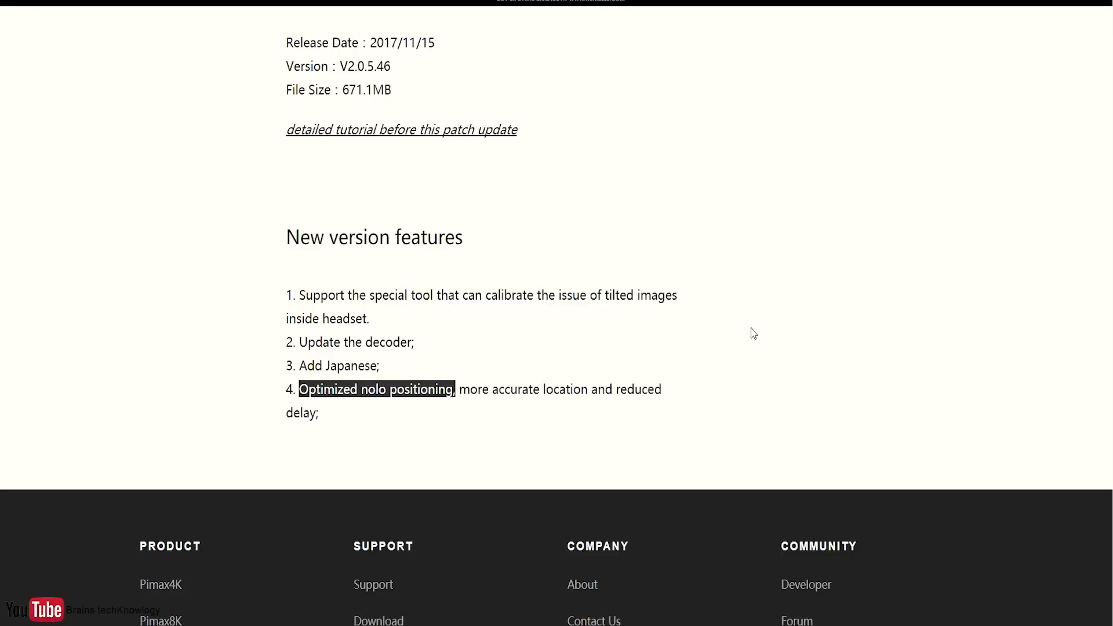
{"action": "scroll", "coordinate": [759, 394], "scroll_direction": "down", "scroll_amount": 2}
{"action": "scroll", "coordinate": [758, 394], "scroll_direction": "up", "scroll_amount": 7}
{"action": "scroll", "coordinate": [759, 394], "scroll_direction": "up", "scroll_amount": 2}
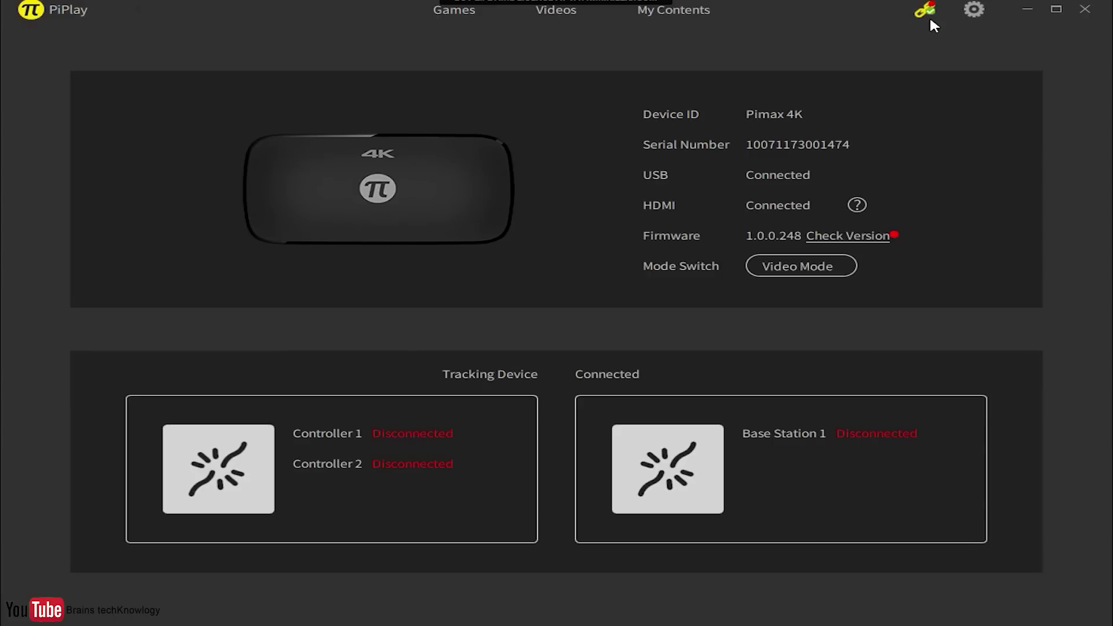
Switch the Pimax 4K into Pimax Mode via the Mode Switch dropdown.
{"action": "left_click", "coordinate": [939, 46]}
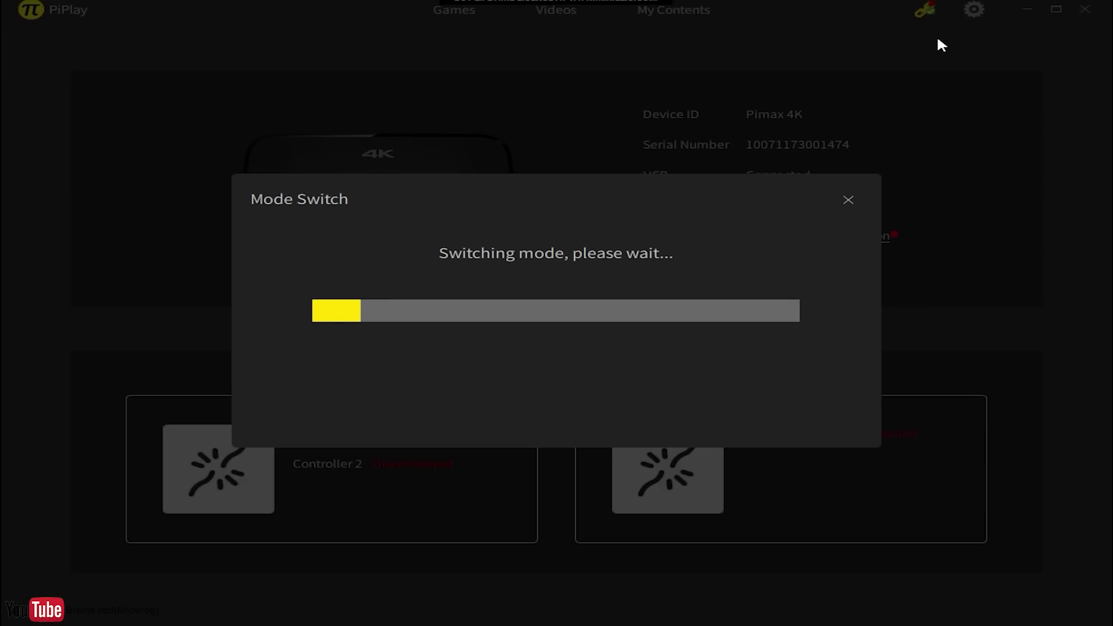
{"action": "left_click", "coordinate": [513, 375]}
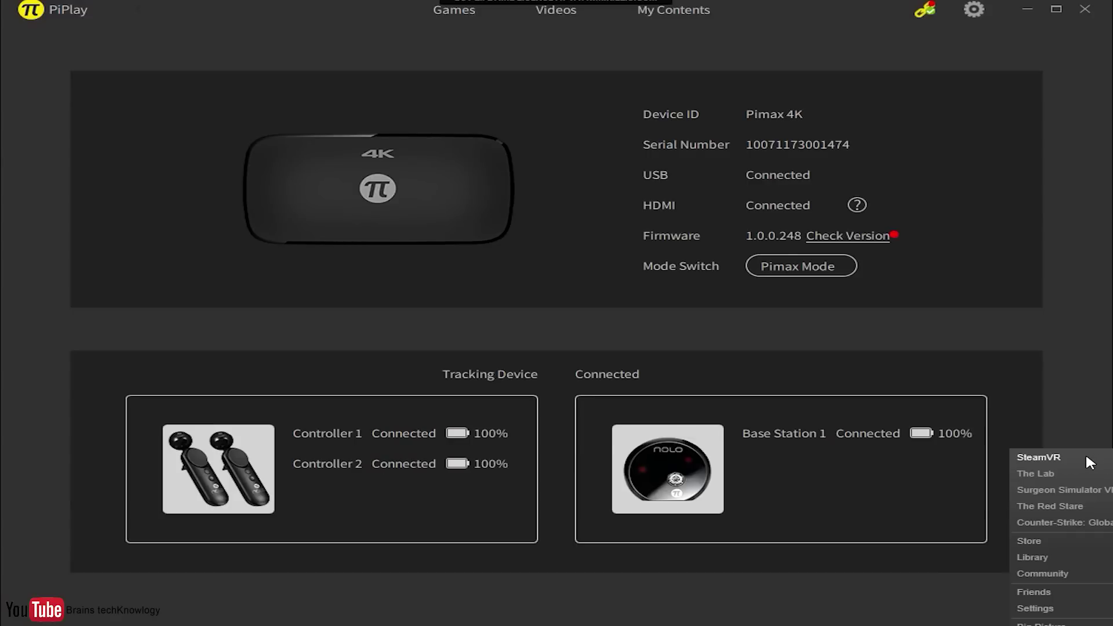
Launch SteamVR from the Steam tray menu and move its status window aside.
{"action": "left_click", "coordinate": [1086, 456]}
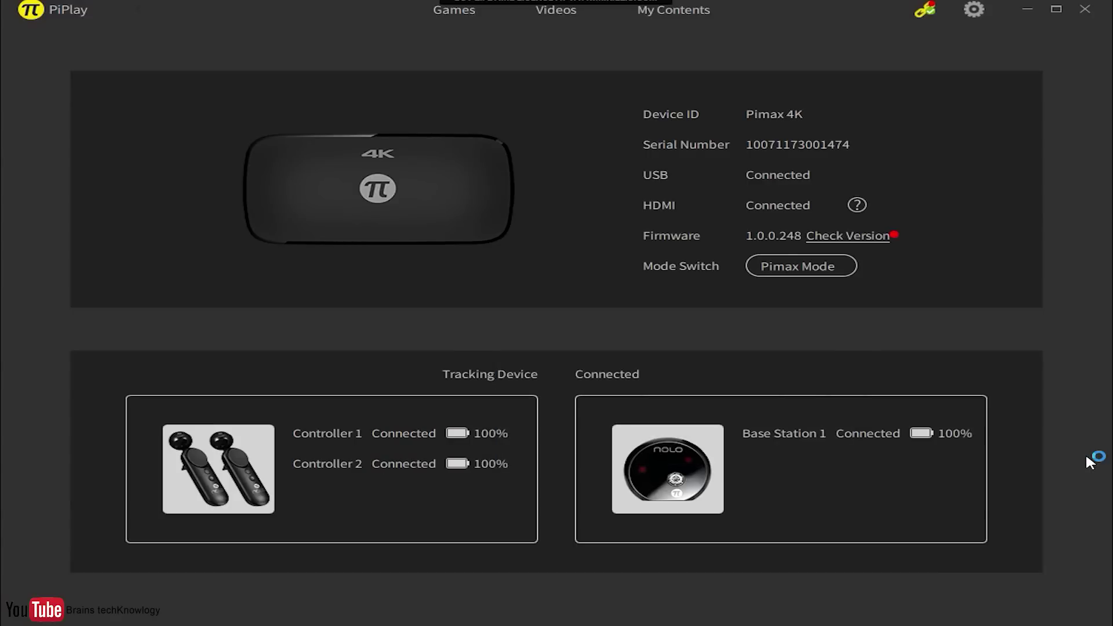
{"action": "left_click_drag", "start_coordinate": [551, 322], "coordinate": [931, 104]}
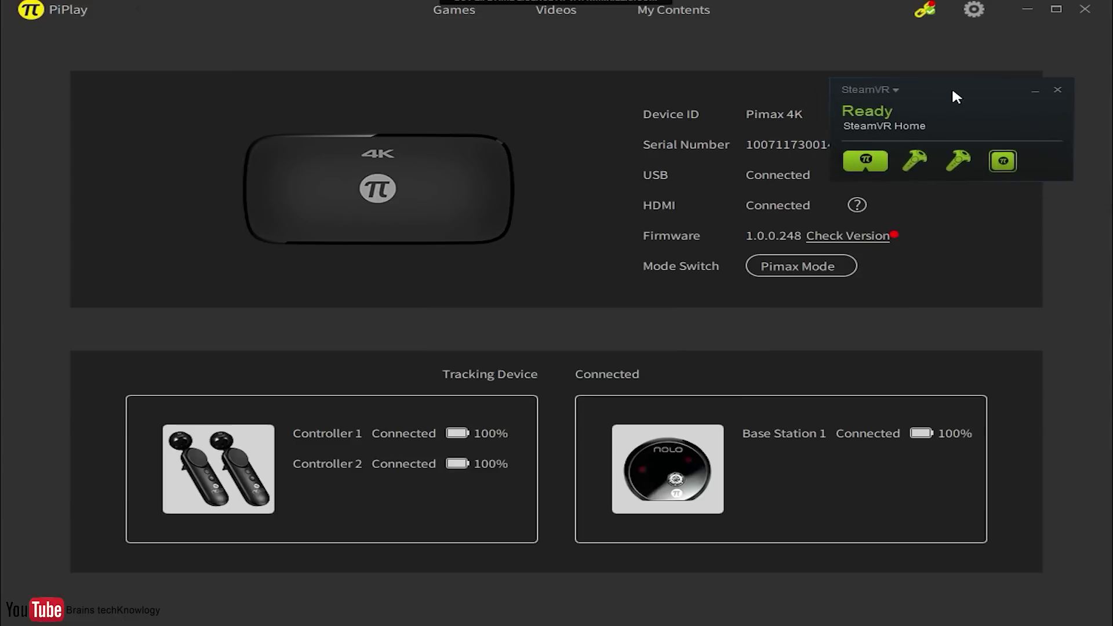
Run SteamVR Room Setup through the space and floor steps to completion.
{"action": "left_click", "coordinate": [873, 96]}
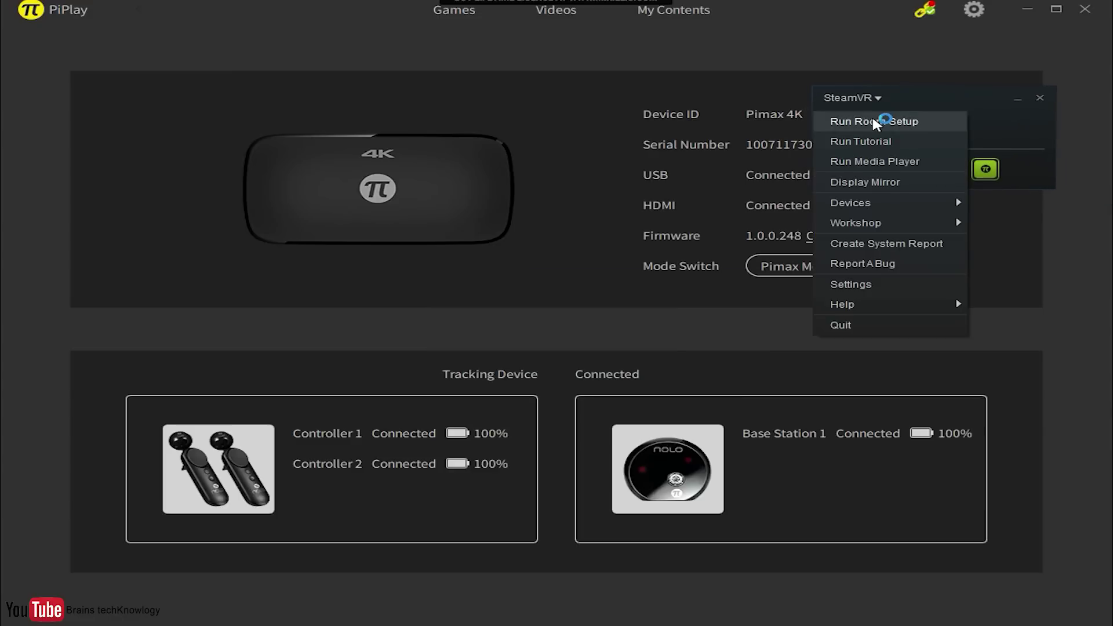
{"action": "left_click", "coordinate": [872, 114]}
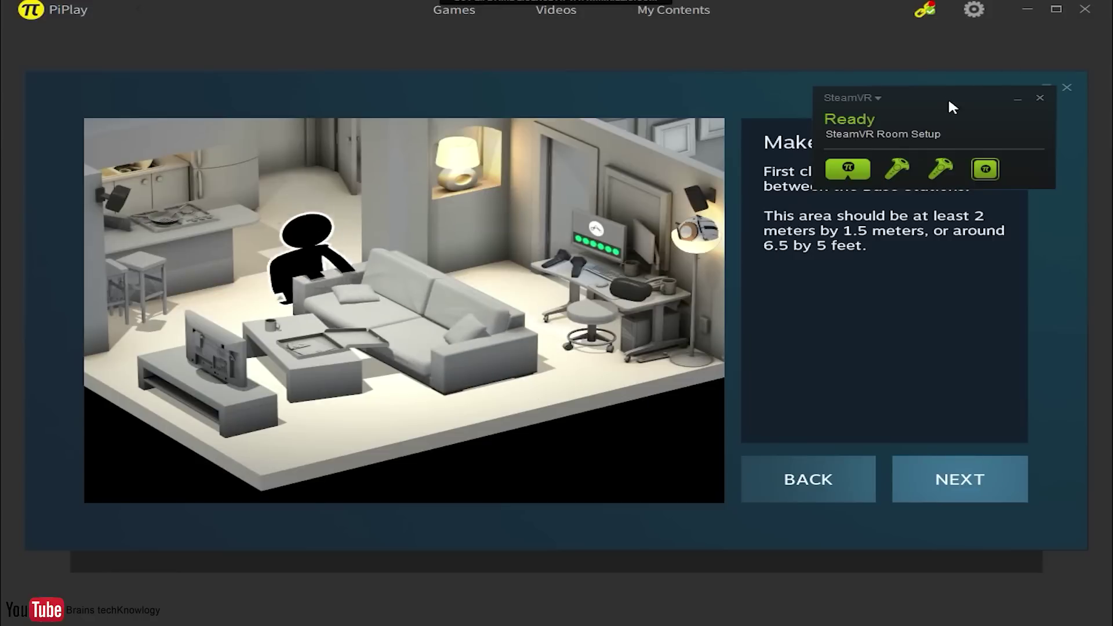
{"action": "left_click", "coordinate": [937, 479]}
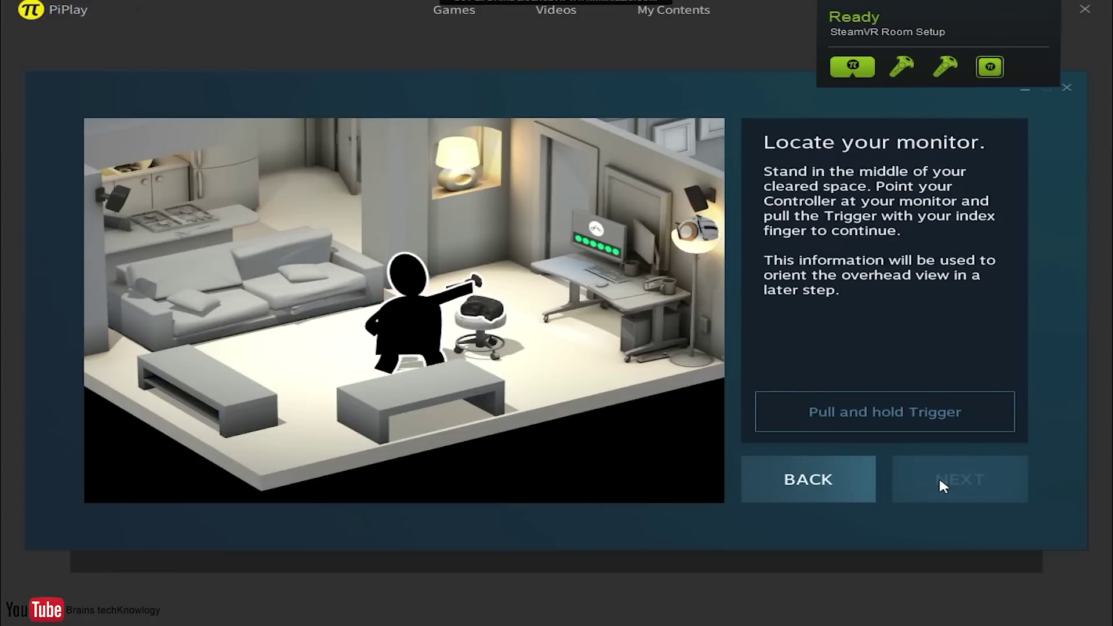
{"action": "left_click", "coordinate": [939, 478]}
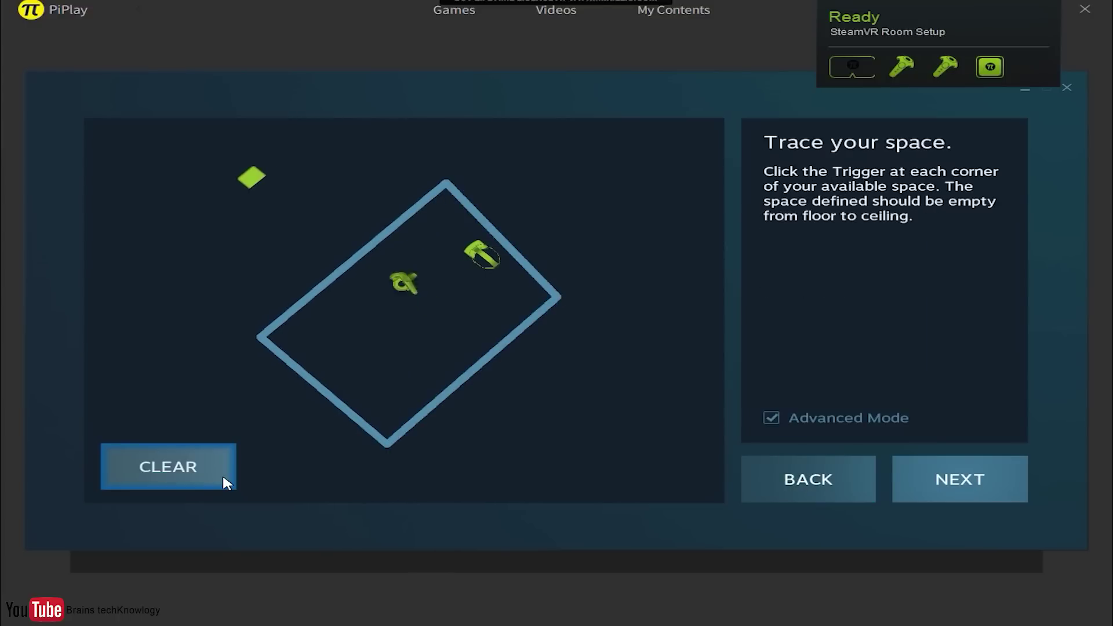
{"action": "left_click", "coordinate": [958, 488]}
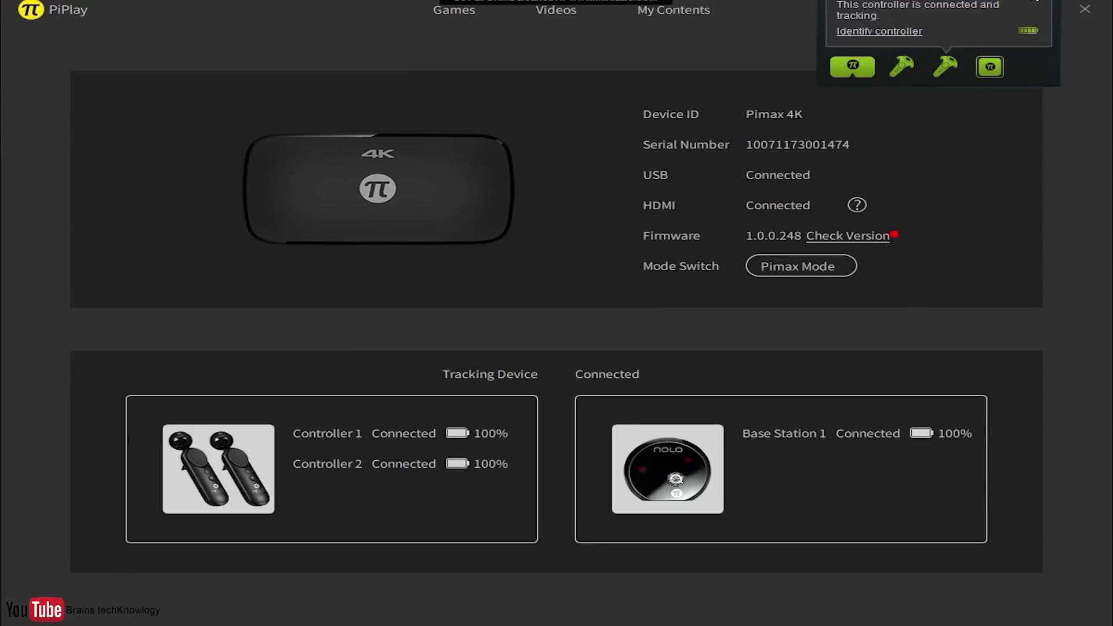
Launch The Lab from PiPlay's My Contents library.
{"action": "left_click_drag", "start_coordinate": [988, 1], "coordinate": [1049, 75]}
{"action": "left_click", "coordinate": [683, 19]}
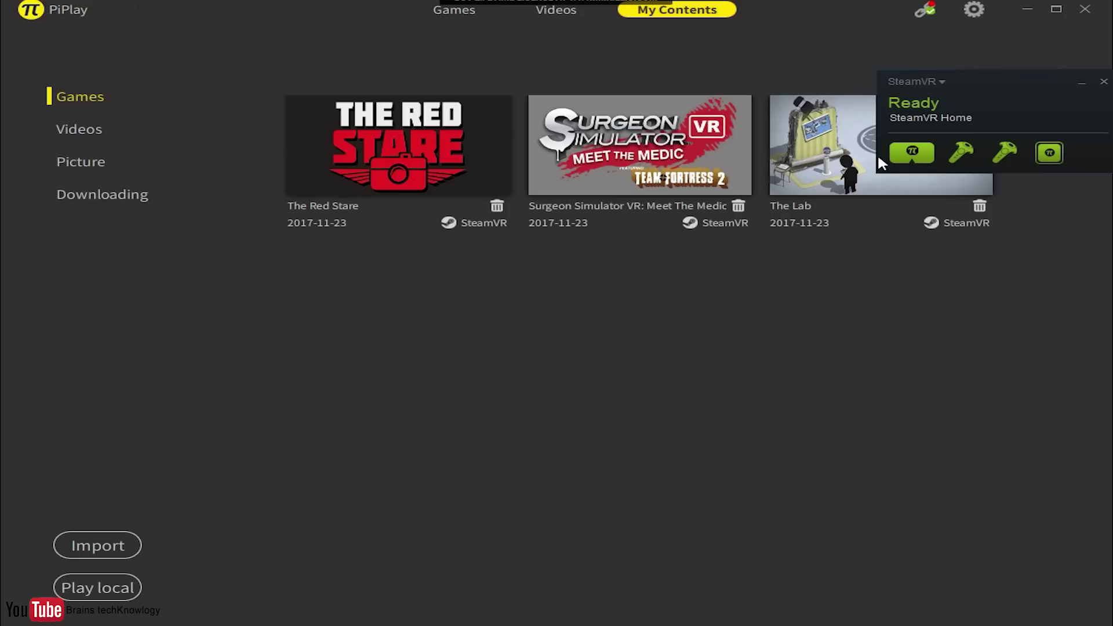
{"action": "left_click_drag", "start_coordinate": [978, 91], "coordinate": [744, 417]}
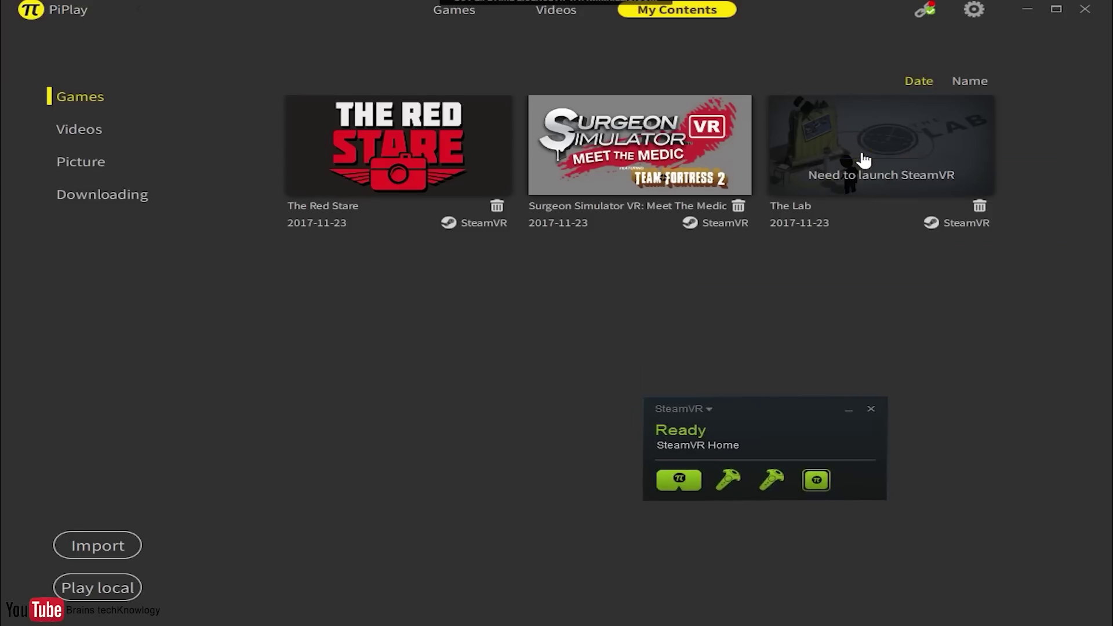
{"action": "left_click", "coordinate": [880, 145]}
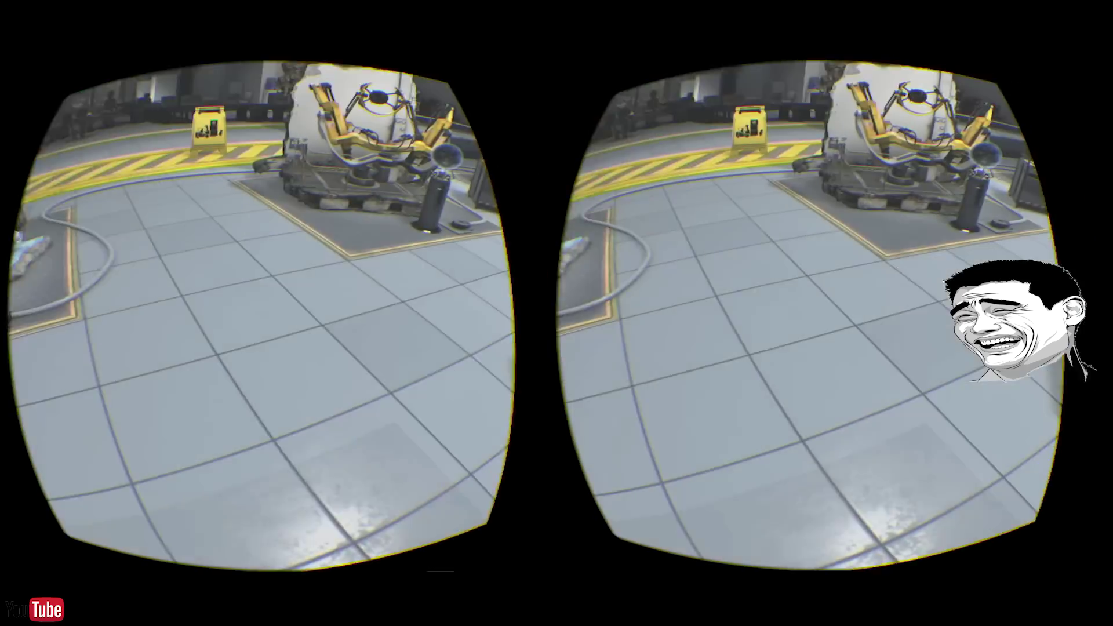